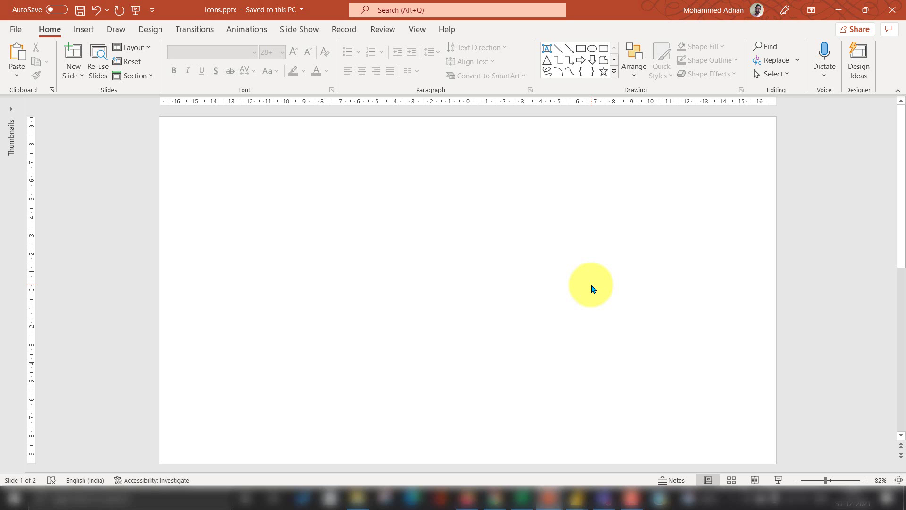
# Insert the first shopping bag icon (search BAG) and the dark tag icon (search TAG) onto the slide
pyautogui.click(85, 31)
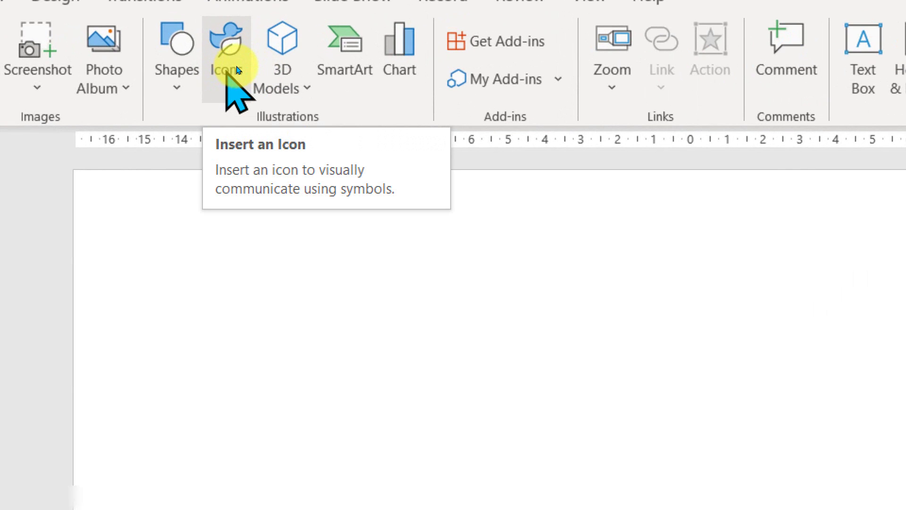
pyautogui.click(237, 70)
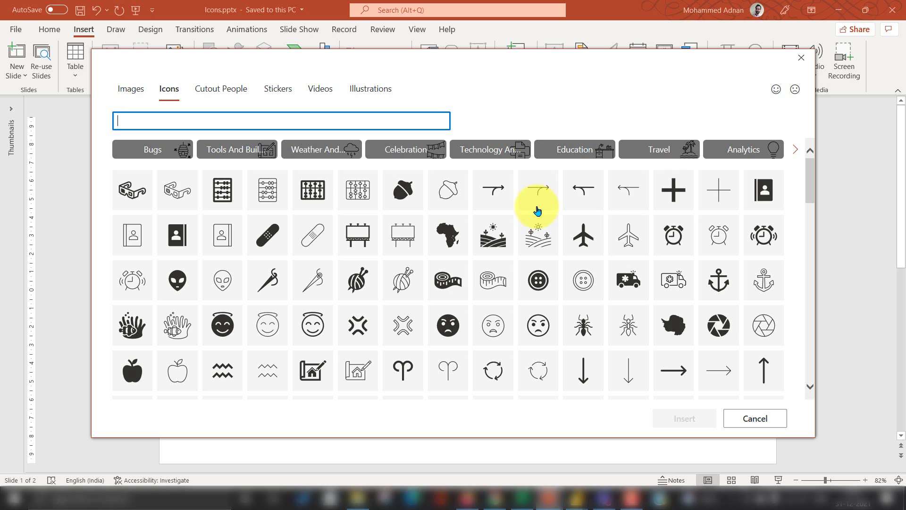
pyautogui.click(358, 120)
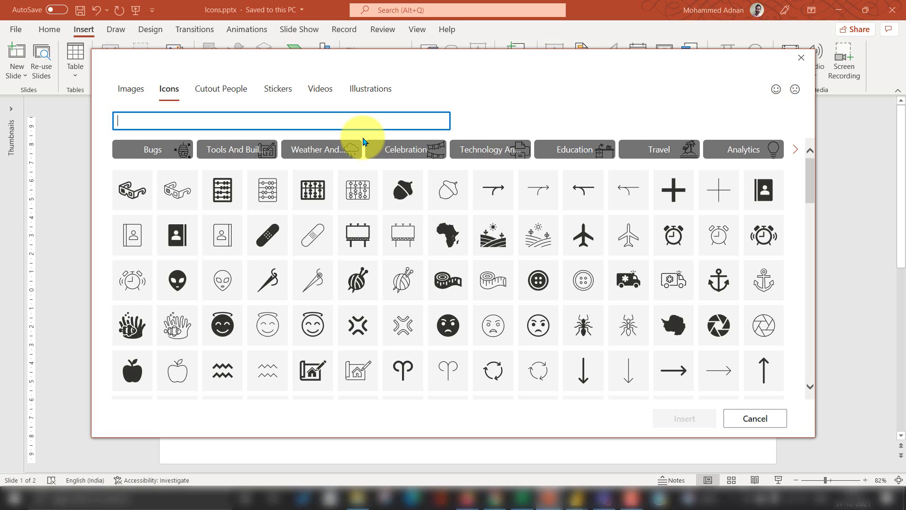
pyautogui.write('BAG')
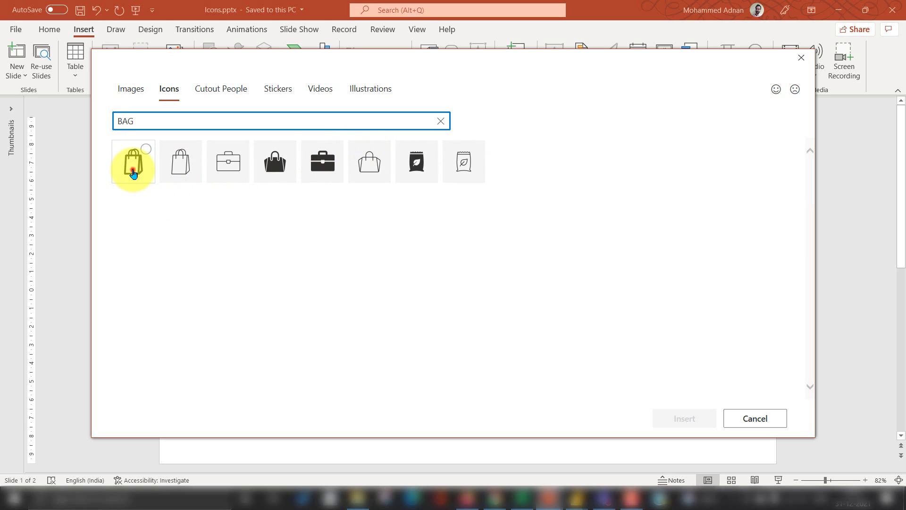
pyautogui.click(133, 174)
pyautogui.click(154, 119)
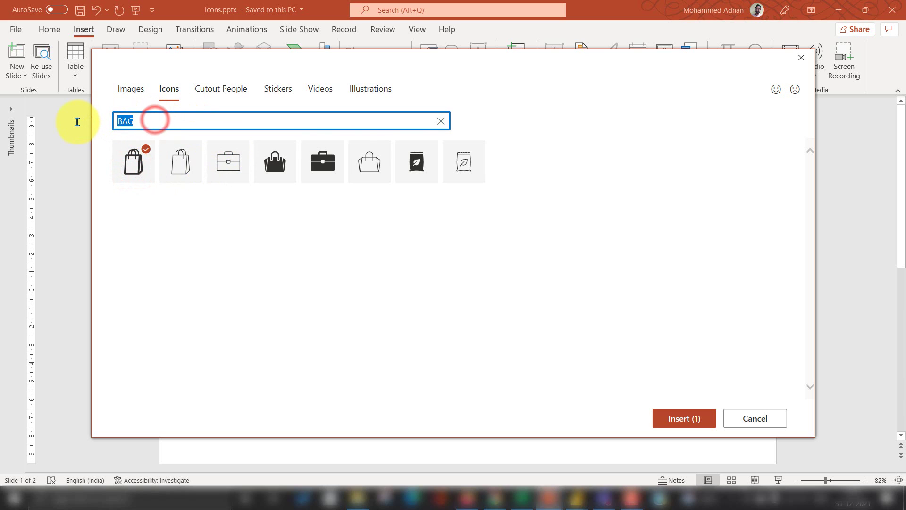
pyautogui.write('TAG')
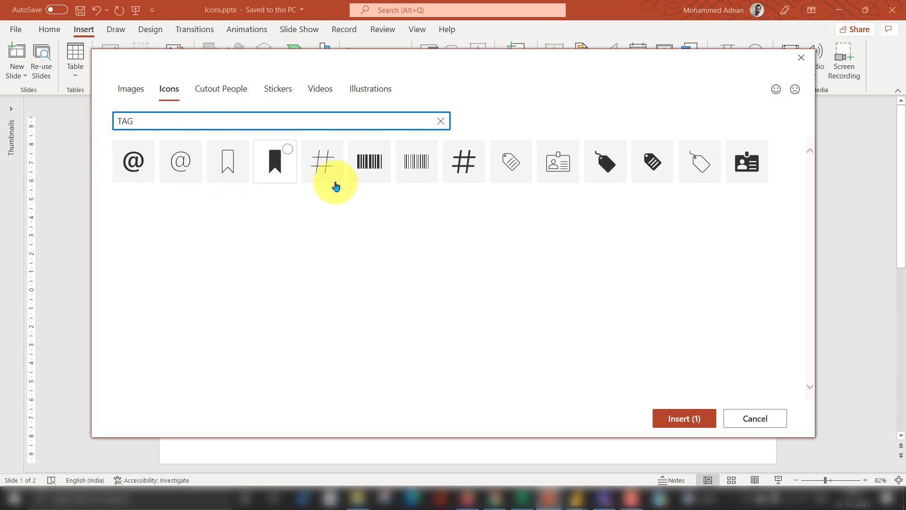
pyautogui.click(615, 173)
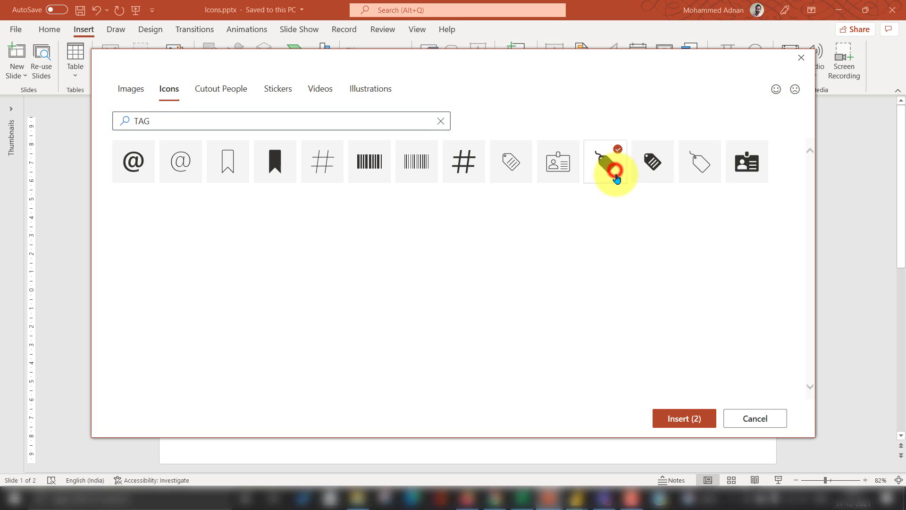
pyautogui.click(680, 421)
# Enlarge the shopping bag to 6.93 cm and place the tag on its front
pyautogui.click(556, 350)
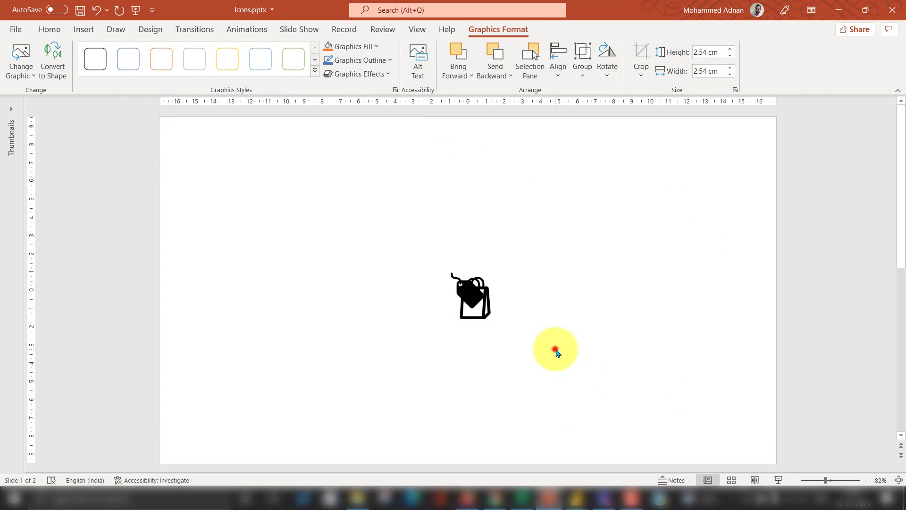
pyautogui.moveTo(479, 296); pyautogui.dragTo(386, 237)
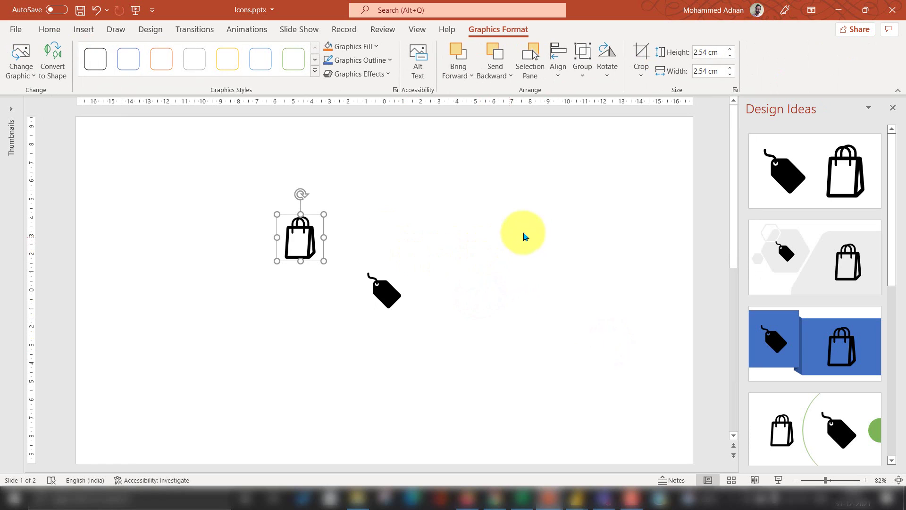
pyautogui.click(892, 108)
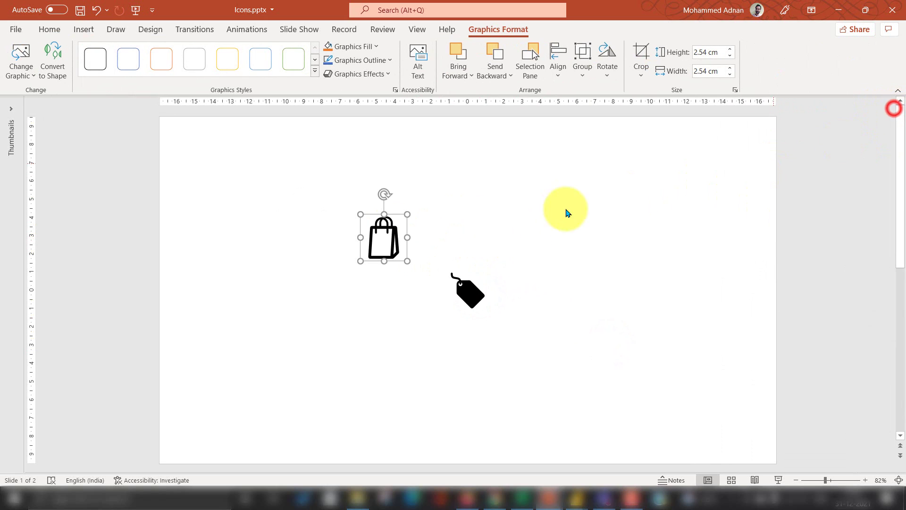
pyautogui.moveTo(407, 261); pyautogui.dragTo(488, 341)
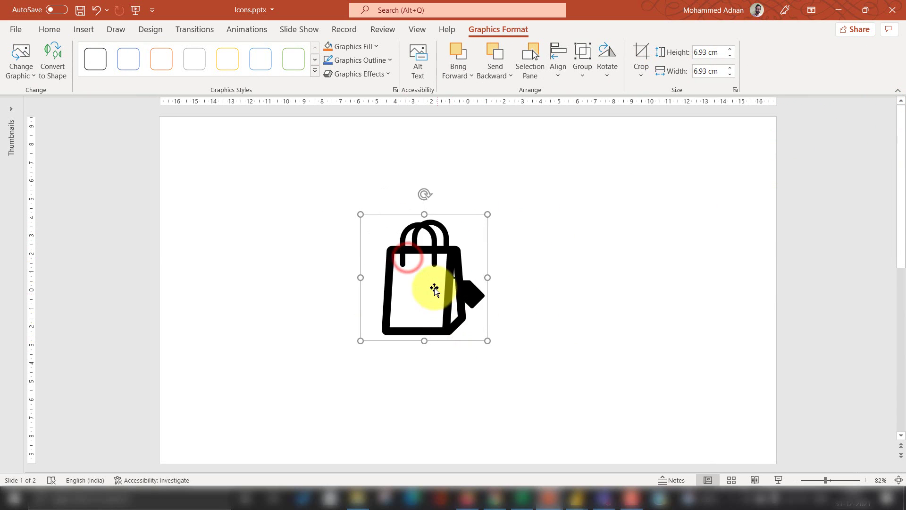
pyautogui.moveTo(431, 277); pyautogui.dragTo(390, 261)
pyautogui.moveTo(476, 295); pyautogui.dragTo(383, 273)
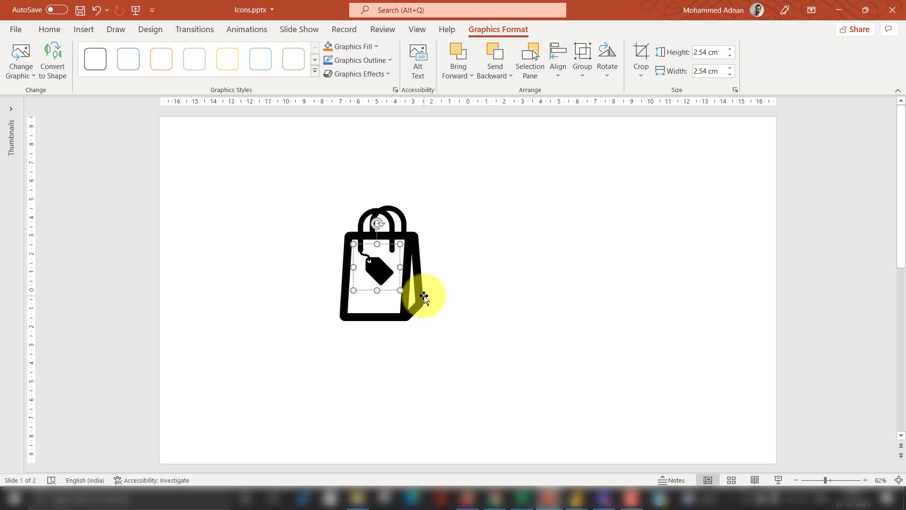
pyautogui.click(523, 292)
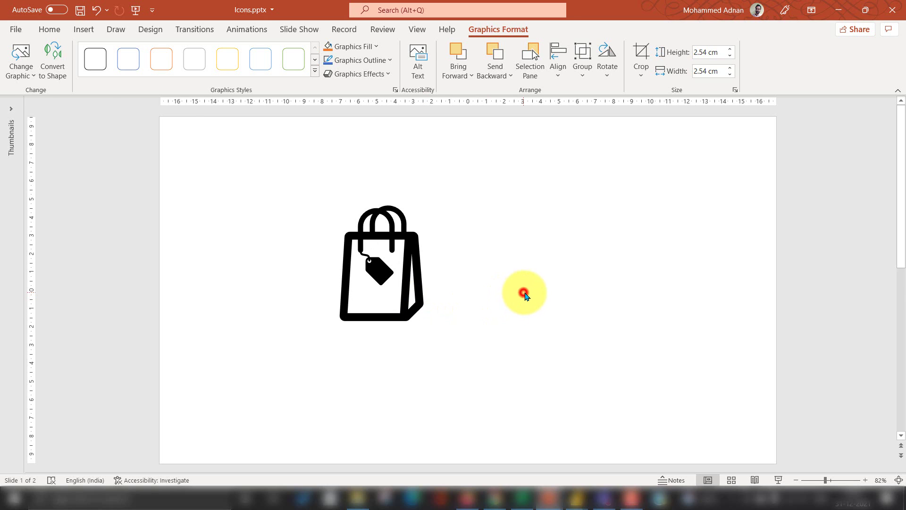
# Insert the first square, circle and triangle icon from the SHAPE search in the icon library
pyautogui.click(88, 30)
pyautogui.click(238, 58)
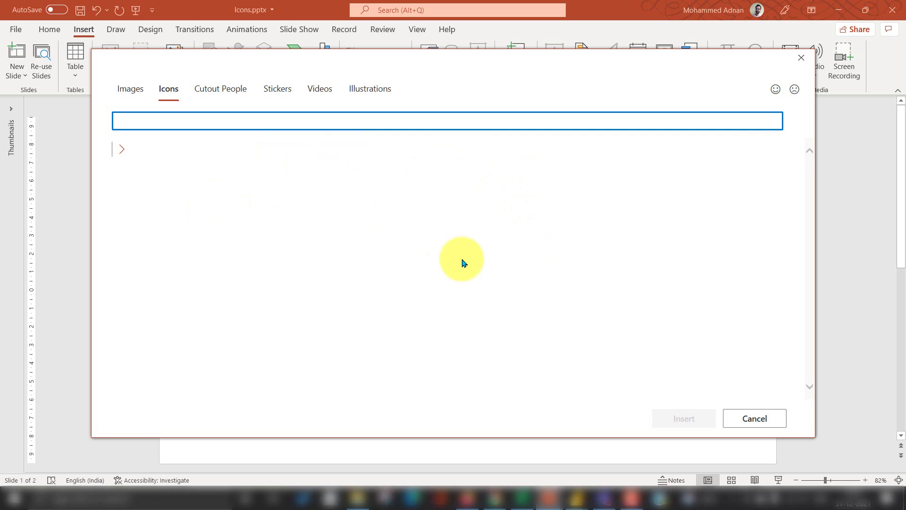
pyautogui.scroll(-2, 559, 255)
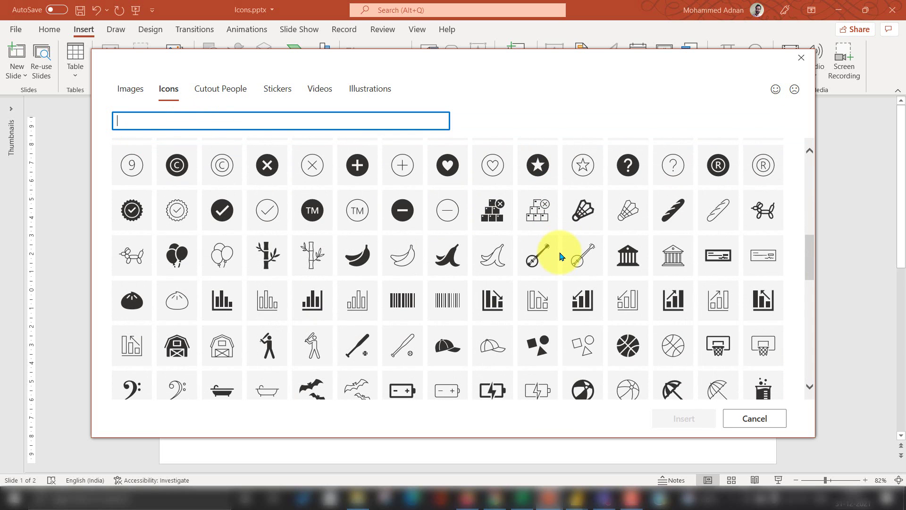
pyautogui.scroll(2, 569, 256)
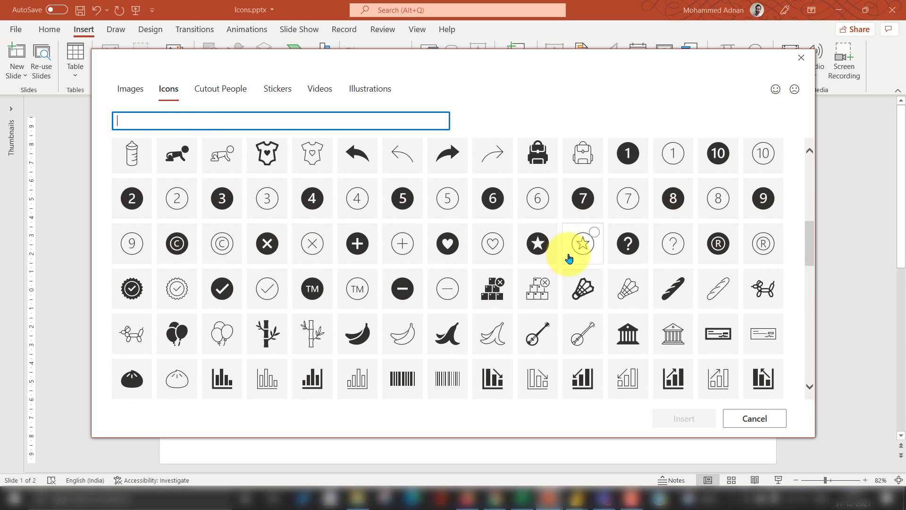
pyautogui.scroll(-6, 573, 260)
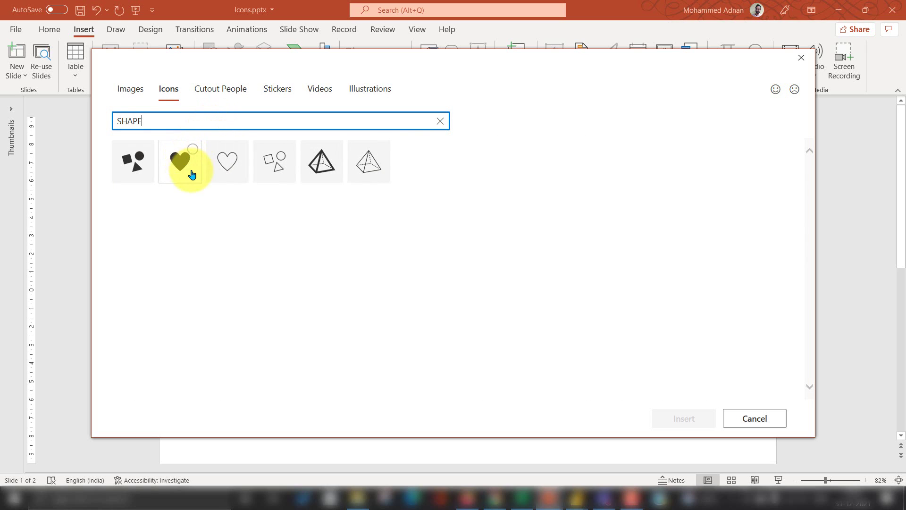
pyautogui.click(137, 169)
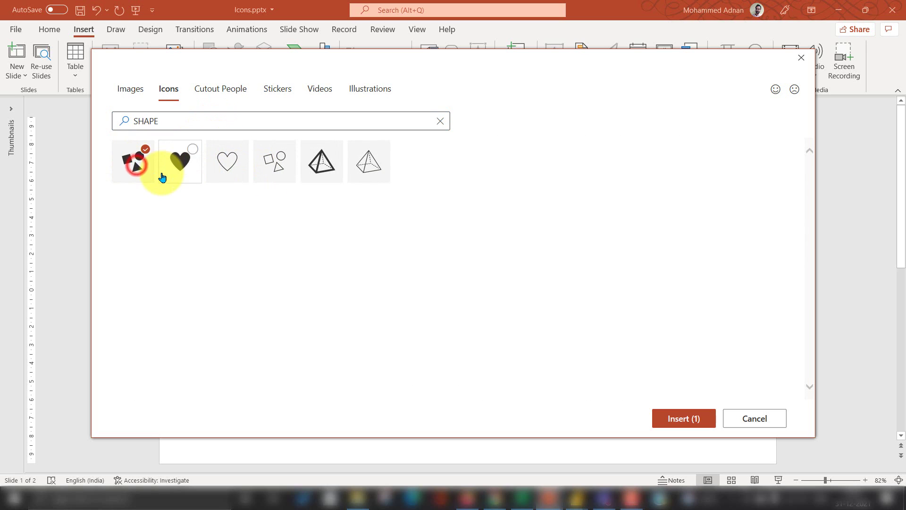
pyautogui.click(684, 417)
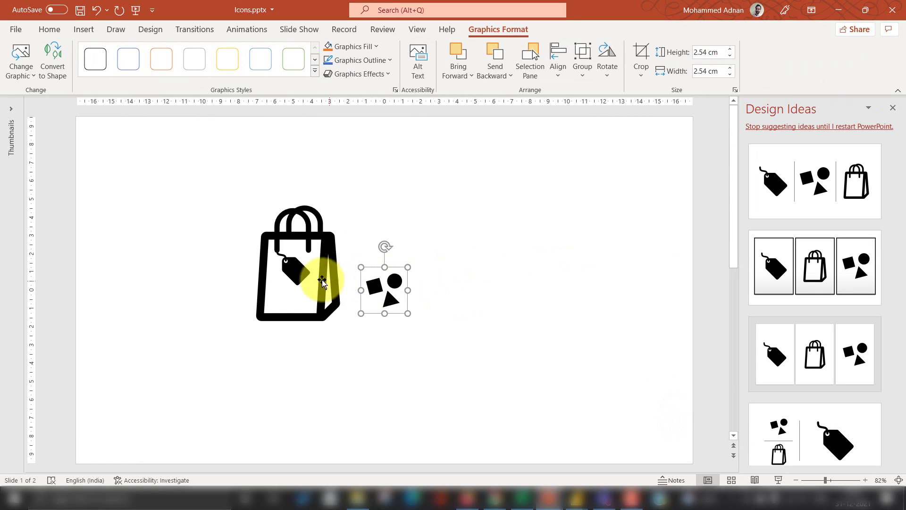
# Move the shapes icon up-right, then enlarge the bag to 10.12 cm and reposition it
pyautogui.click(300, 276)
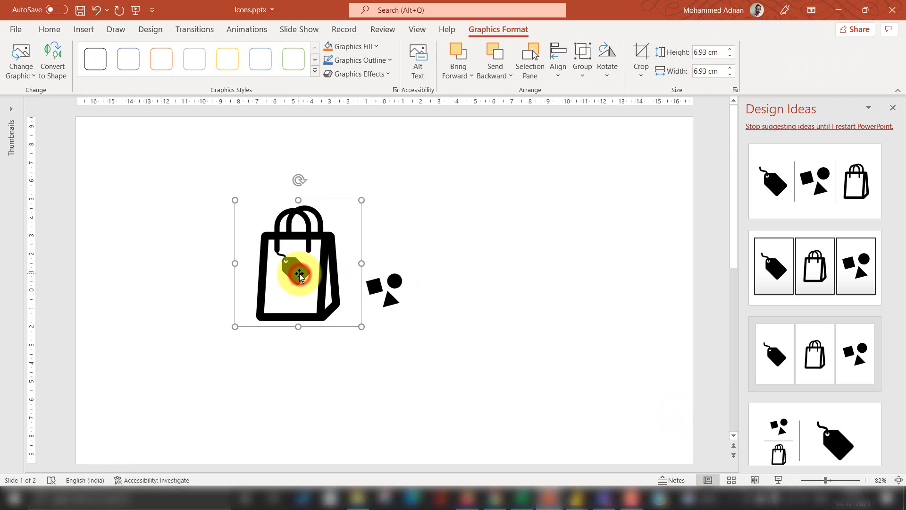
pyautogui.moveTo(408, 292); pyautogui.dragTo(447, 271)
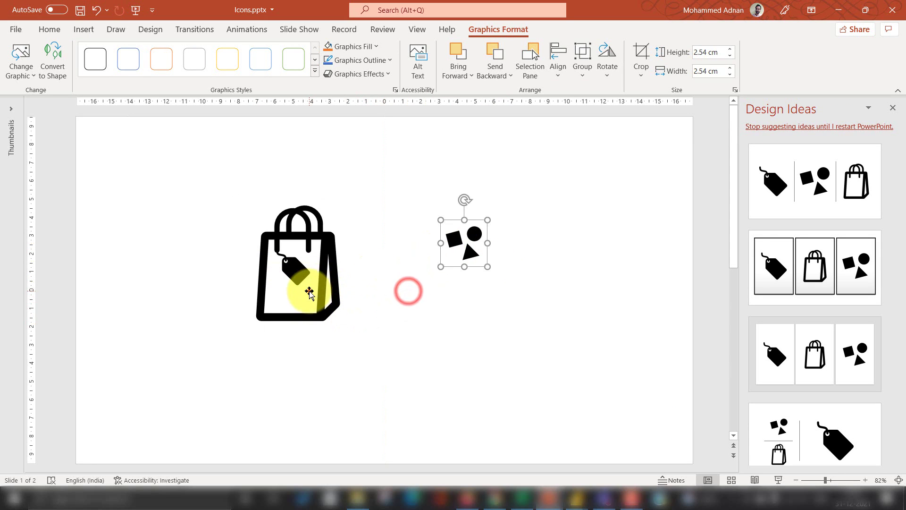
pyautogui.click(306, 286)
pyautogui.moveTo(361, 327); pyautogui.dragTo(419, 385)
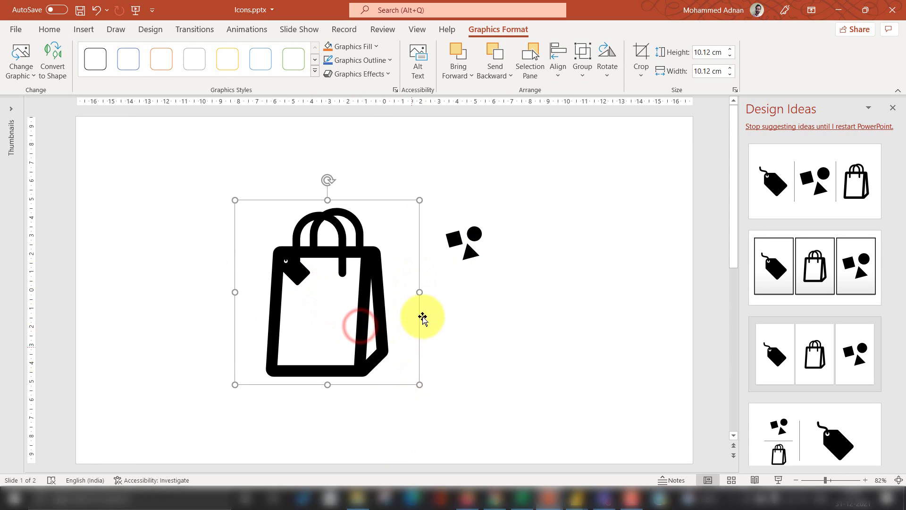
pyautogui.moveTo(293, 270); pyautogui.dragTo(272, 256)
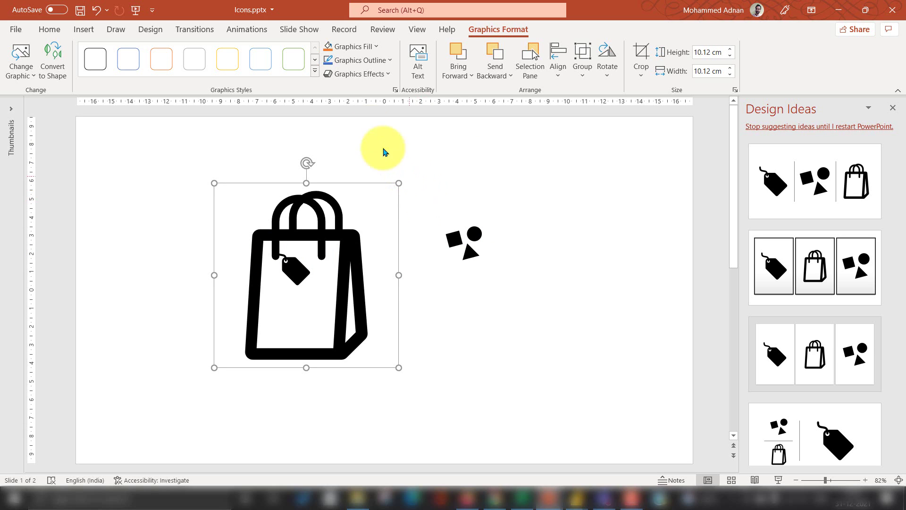
# Colour the shopping bag light blue with a black outline and shift it right
pyautogui.click(328, 47)
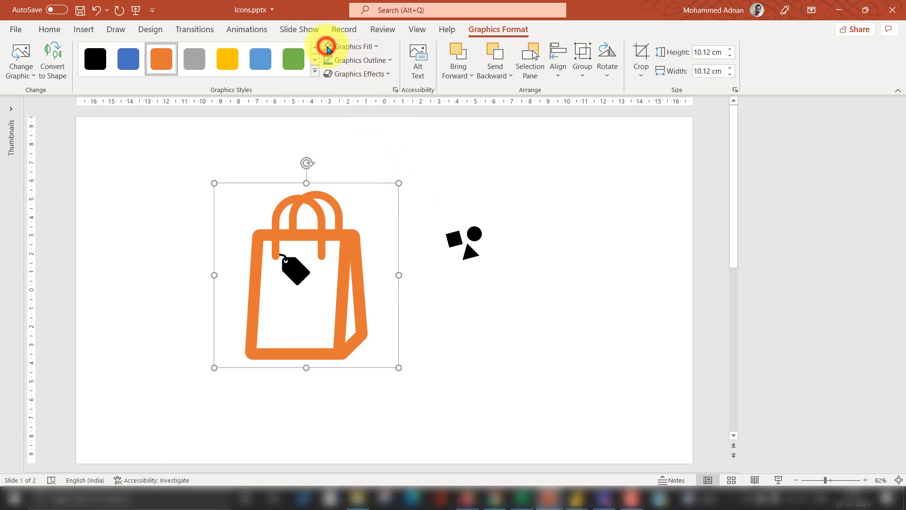
pyautogui.click(260, 59)
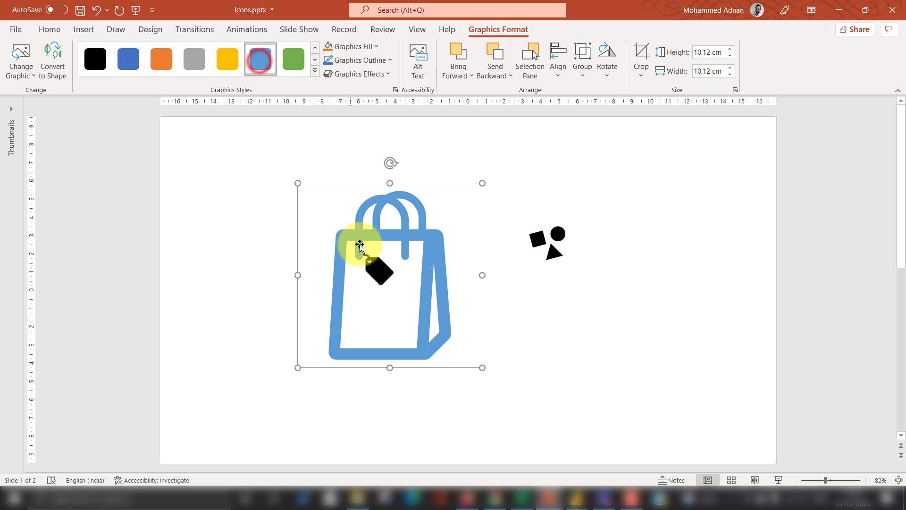
pyautogui.click(388, 62)
pyautogui.click(336, 91)
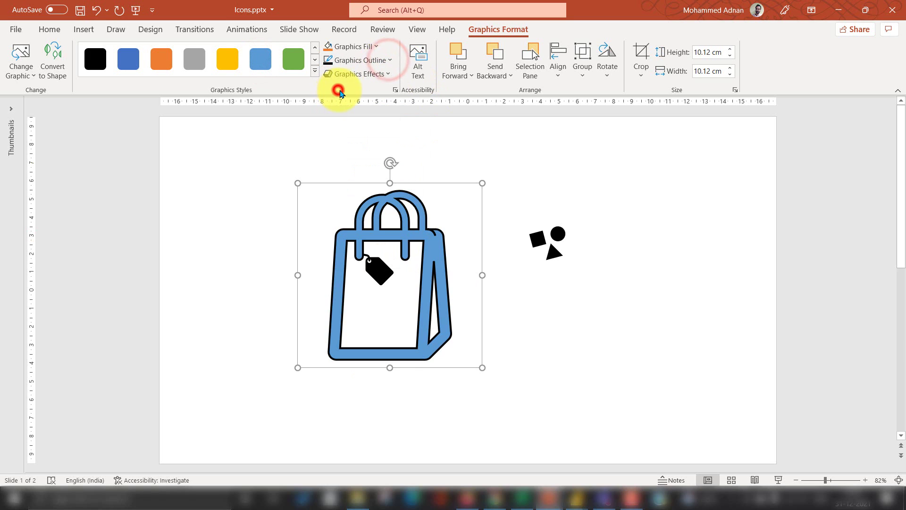
pyautogui.click(376, 274)
pyautogui.click(560, 290)
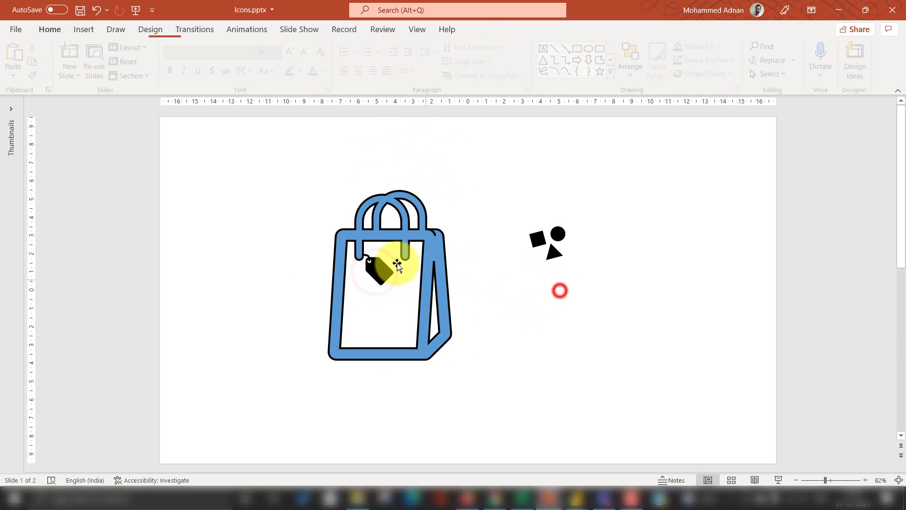
pyautogui.click(384, 263)
pyautogui.moveTo(434, 274); pyautogui.dragTo(504, 283)
# Colour the tag orange and move the bag back over the tag
pyautogui.click(371, 272)
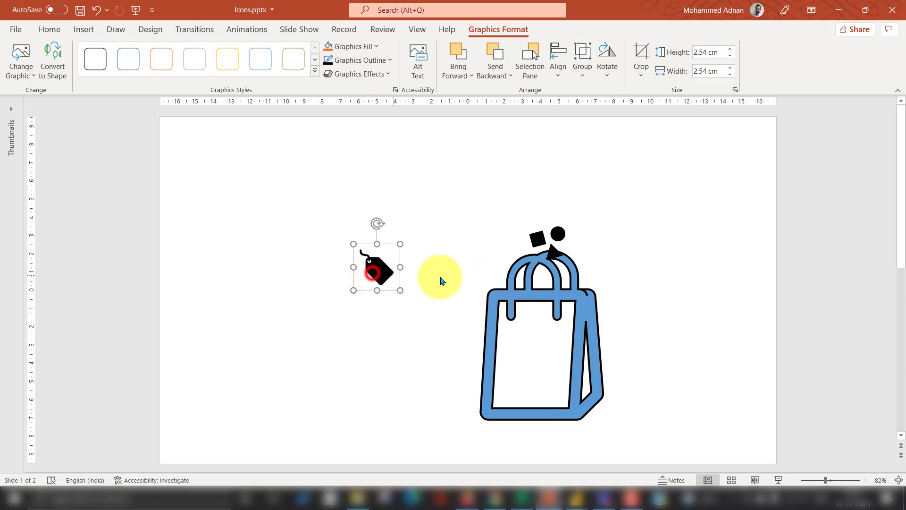
pyautogui.click(327, 46)
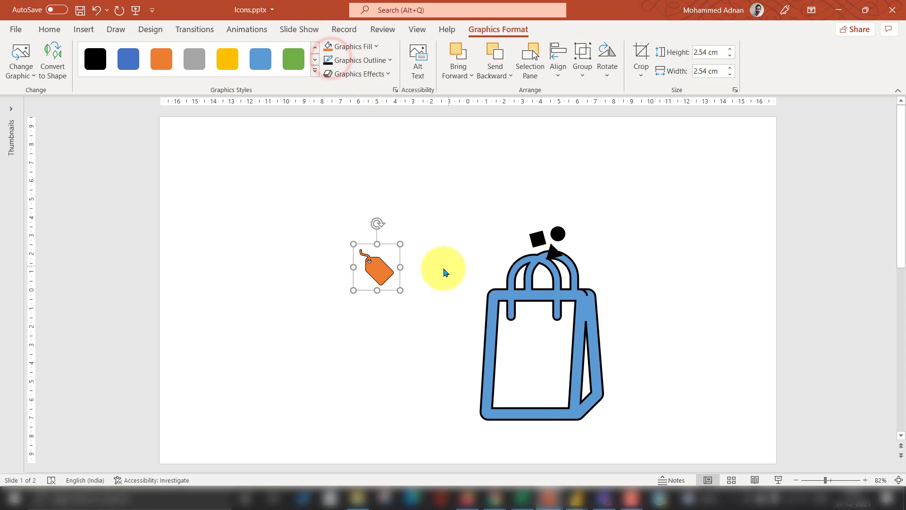
pyautogui.moveTo(540, 326); pyautogui.dragTo(381, 271)
# Recolour the shapes icon green and place it inside the bag below the tag
pyautogui.click(558, 252)
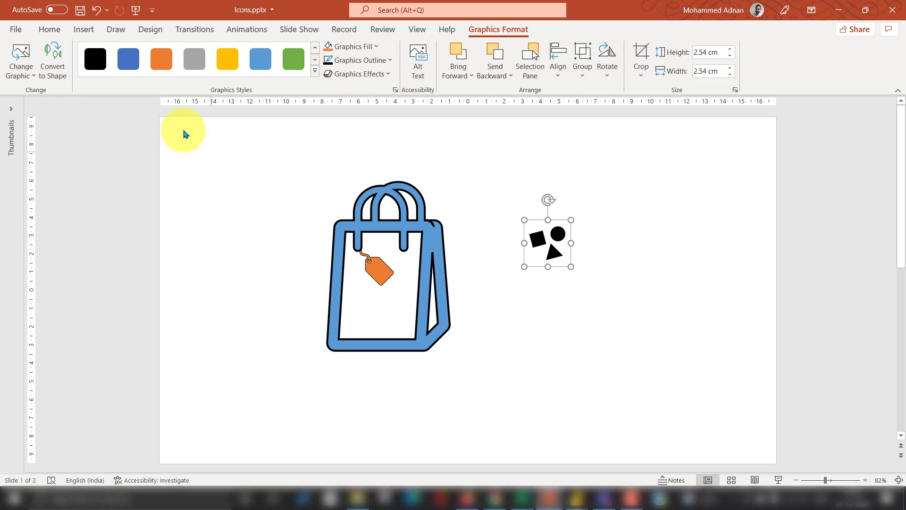
pyautogui.click(135, 64)
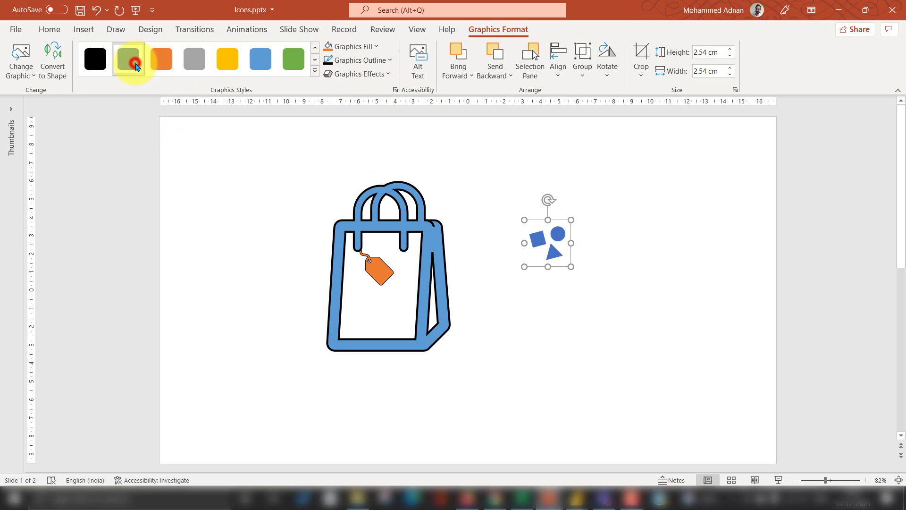
pyautogui.click(293, 60)
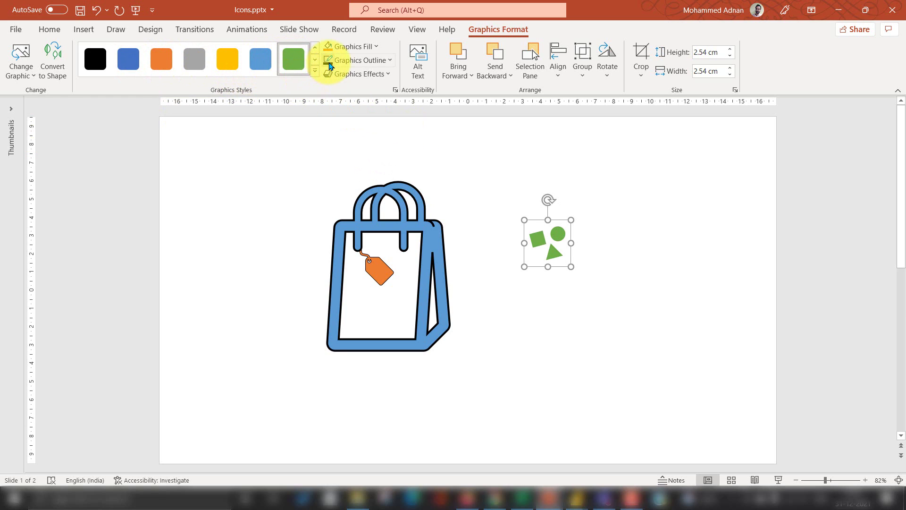
pyautogui.click(328, 61)
pyautogui.moveTo(552, 234); pyautogui.dragTo(382, 297)
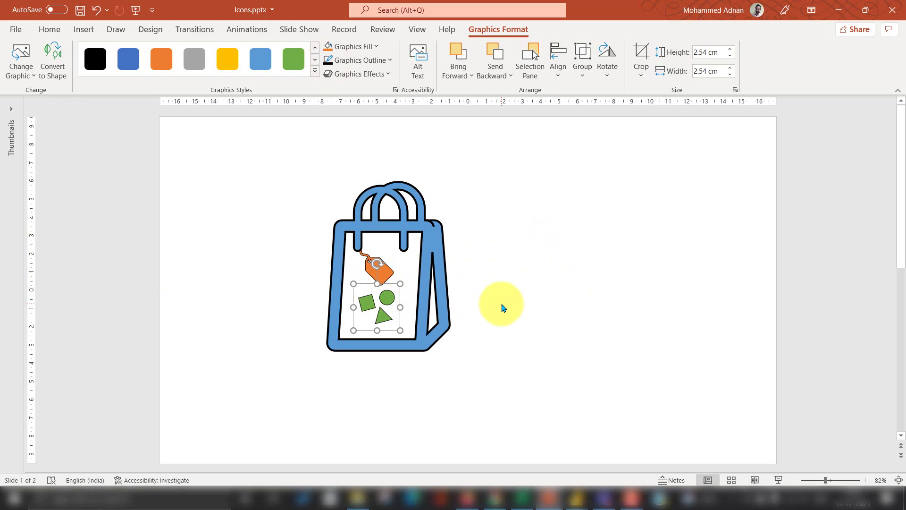
pyautogui.click(495, 254)
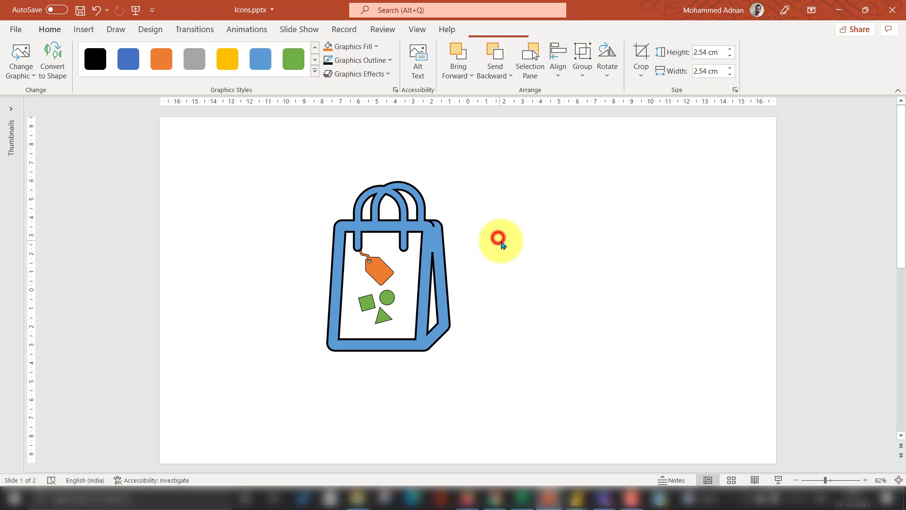
# Paste a copy of the blue bag level to its right, then select the decorated bag group
pyautogui.click(415, 223)
pyautogui.hotkey('ctrl', 'z')
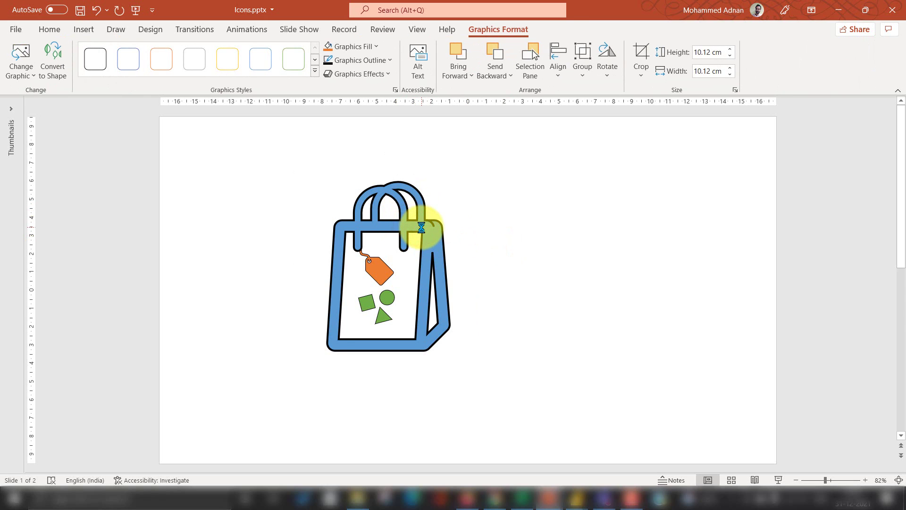
pyautogui.hotkey('ctrl', 'v')
pyautogui.moveTo(414, 232); pyautogui.dragTo(617, 242)
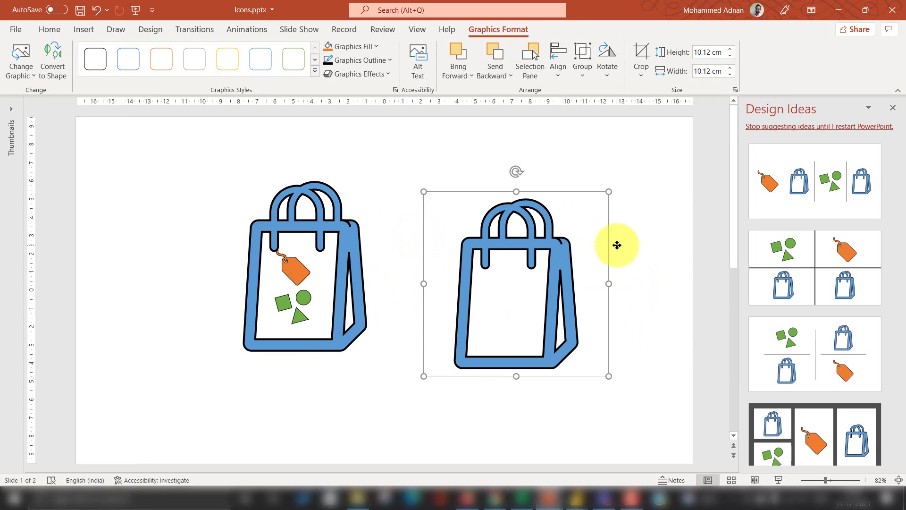
pyautogui.click(892, 107)
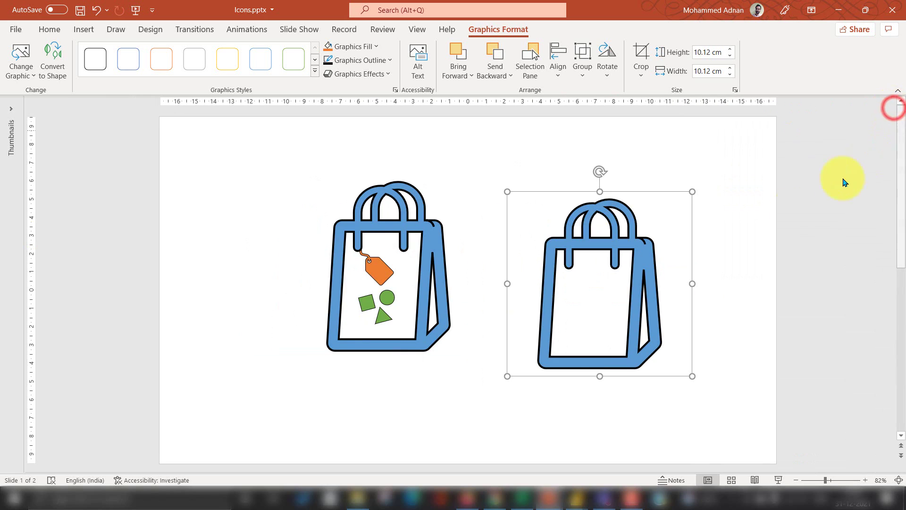
pyautogui.moveTo(637, 251); pyautogui.dragTo(637, 231)
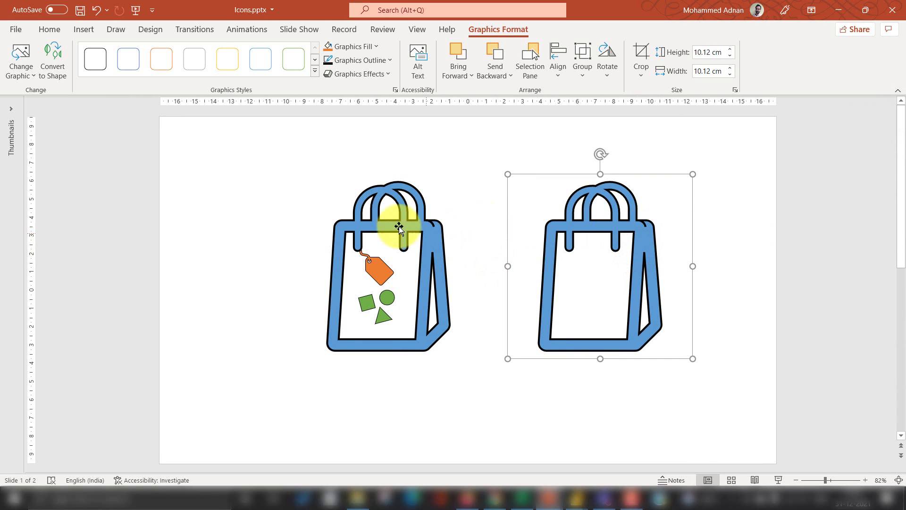
pyautogui.moveTo(291, 143); pyautogui.dragTo(497, 398)
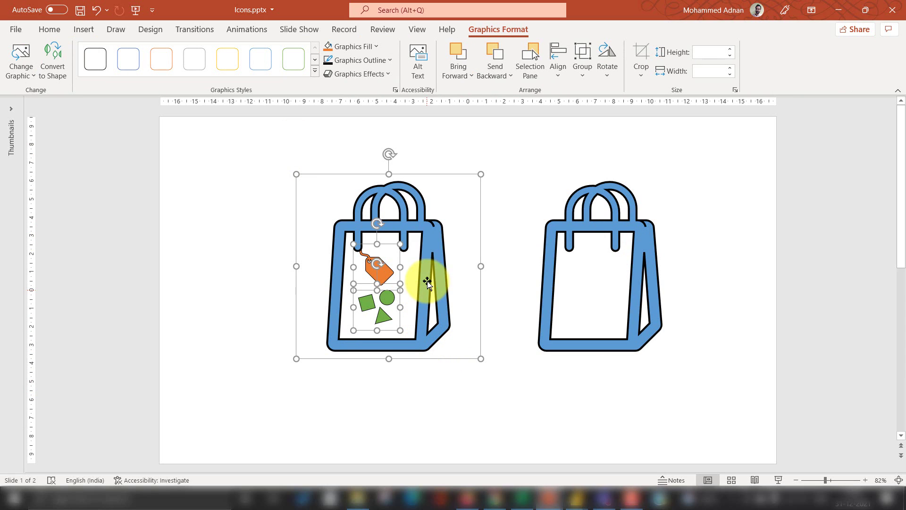
# Save the selected decorated bag as a PNG picture named BAGtag2 in Pictures
pyautogui.rightClick(431, 241)
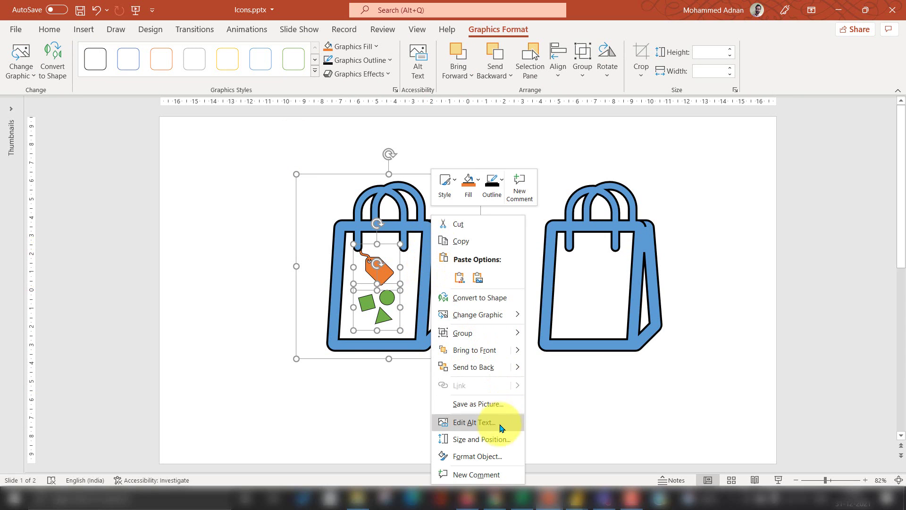
pyautogui.click(489, 404)
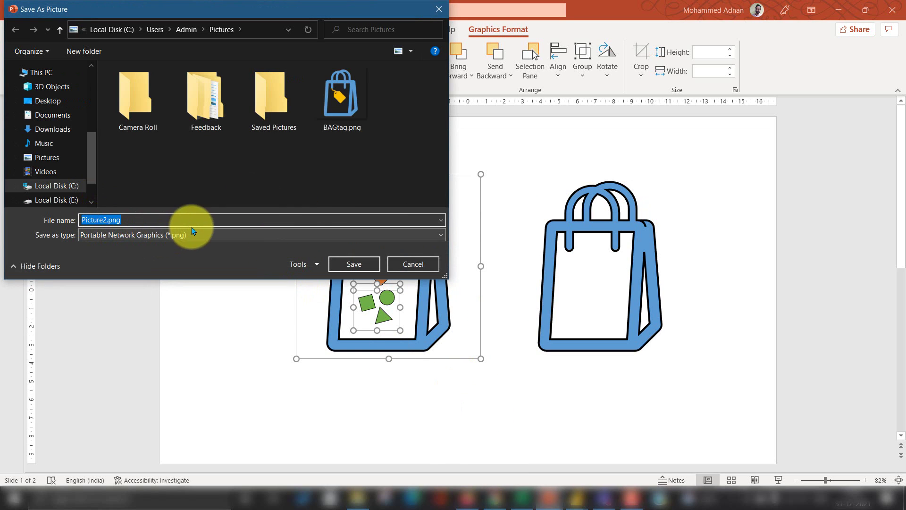
pyautogui.click(191, 232)
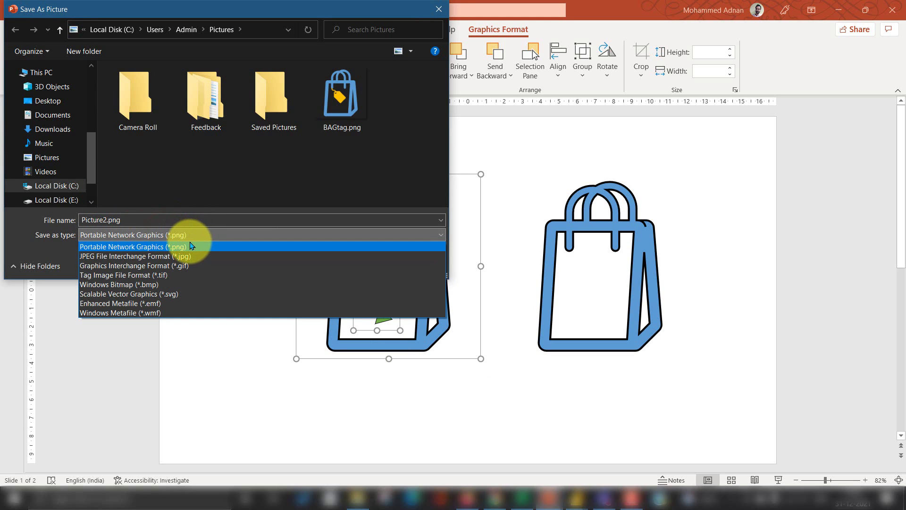
pyautogui.click(151, 219)
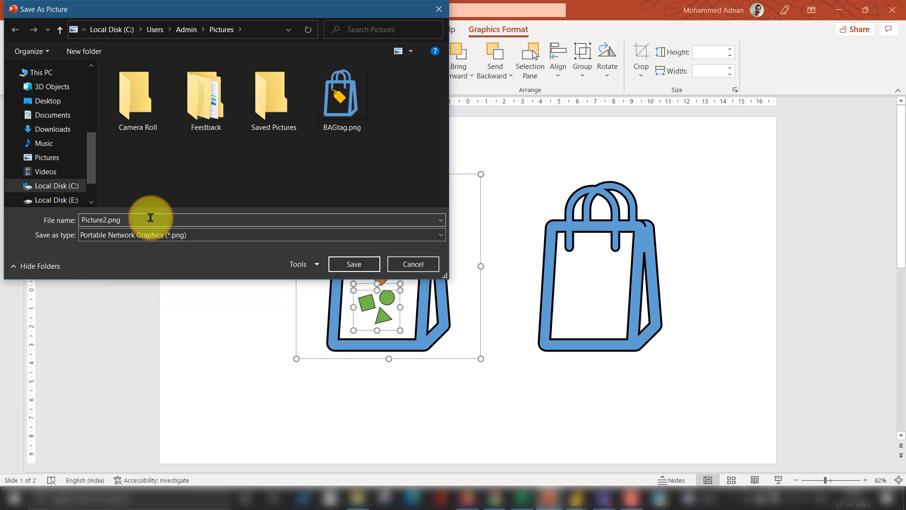
pyautogui.doubleClick(158, 216)
pyautogui.write('bAG')
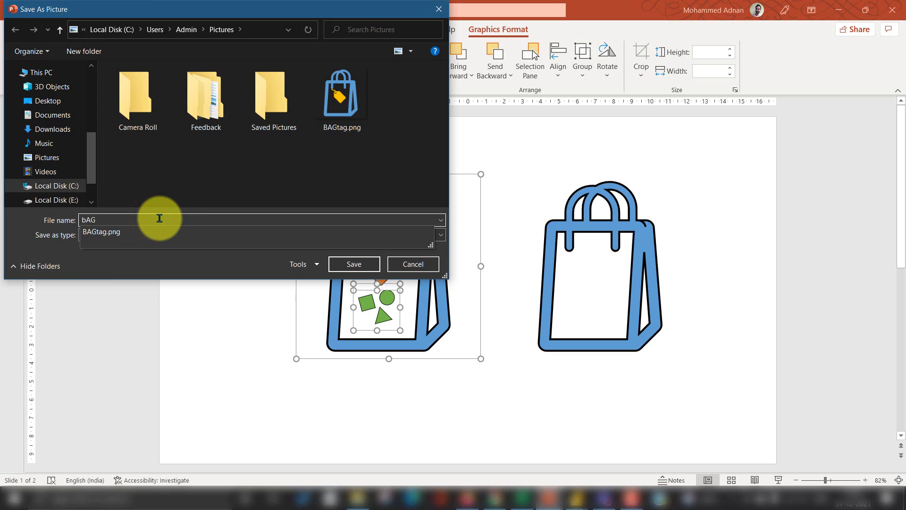
pyautogui.press('Down')
pyautogui.press('BackSpace')
pyautogui.press('BackSpace')
pyautogui.press('BackSpace')
pyautogui.press('BackSpace')
pyautogui.write('2')
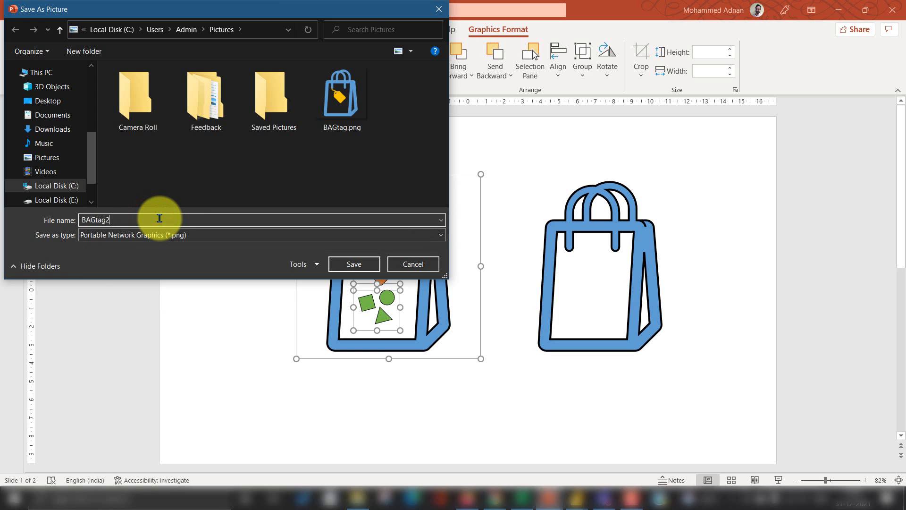
pyautogui.click(354, 263)
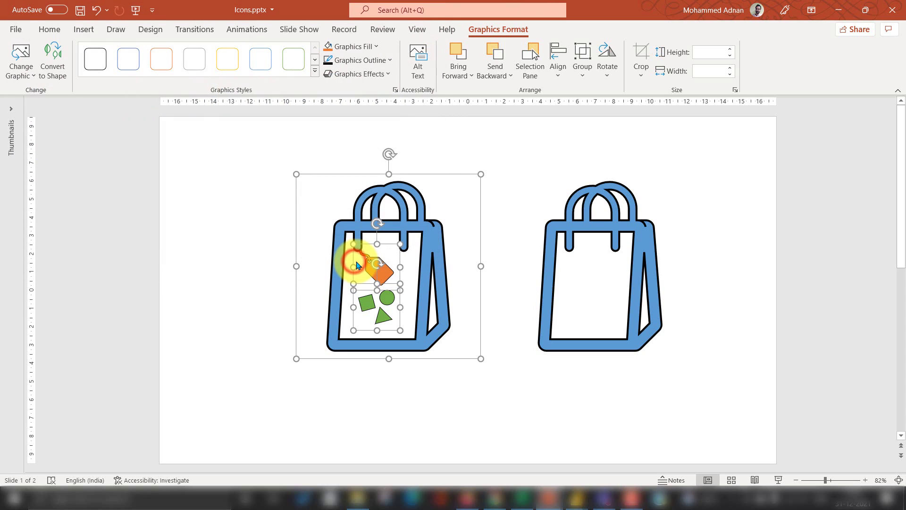
# Switch to the Power BI report and choose BAGtag2.png from Pictures as an image to insert
pyautogui.click(521, 374)
pyautogui.click(577, 493)
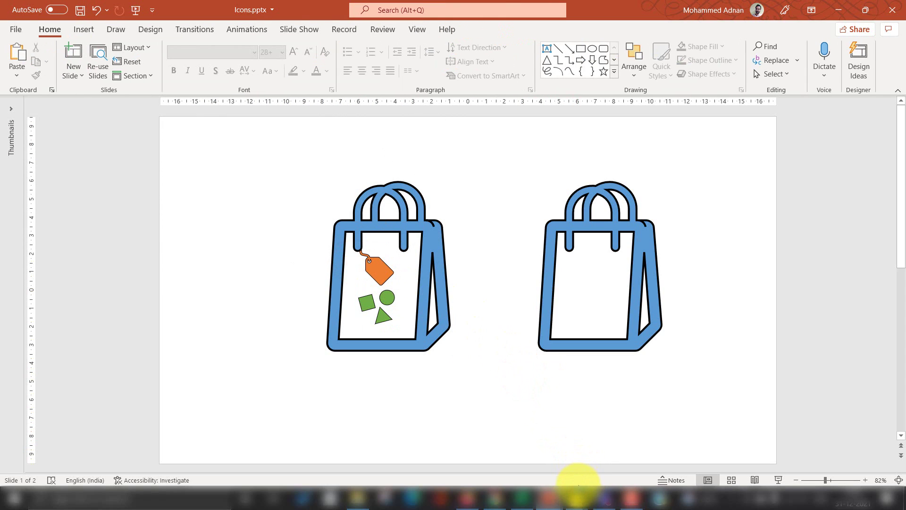
pyautogui.click(389, 443)
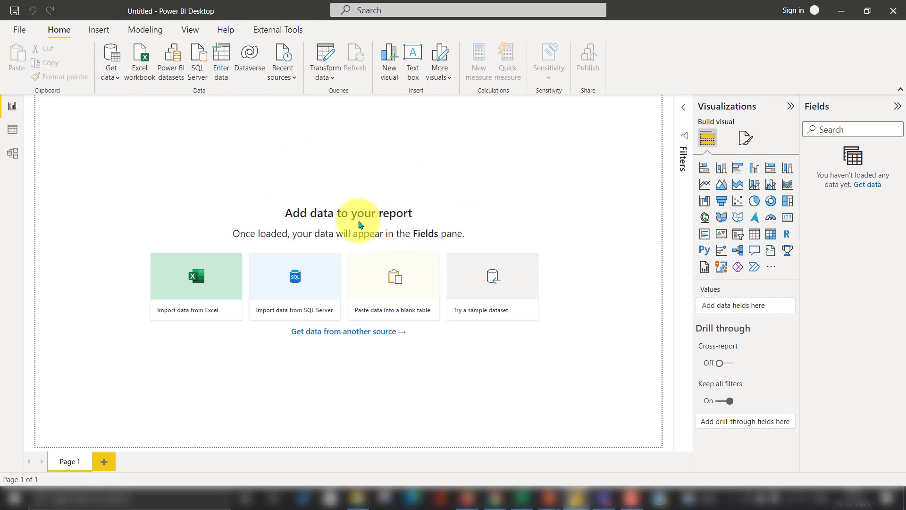
pyautogui.click(347, 159)
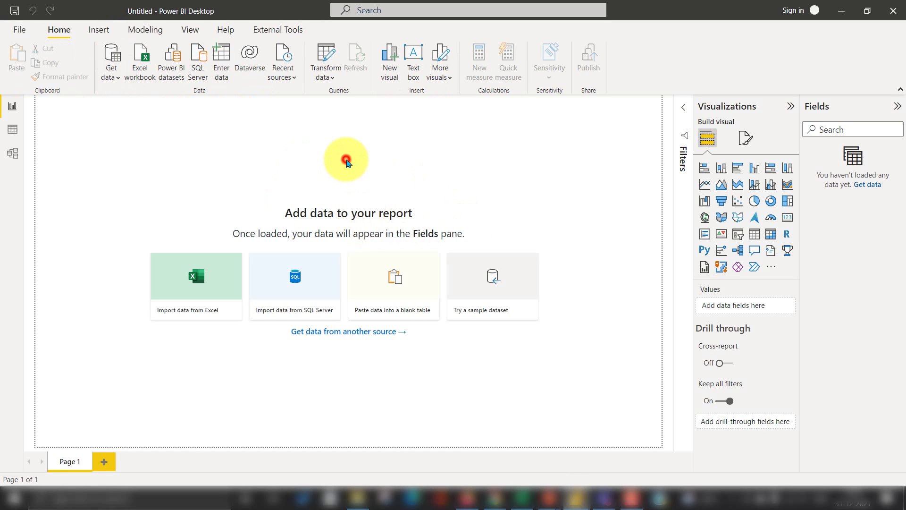
pyautogui.click(100, 31)
pyautogui.click(459, 60)
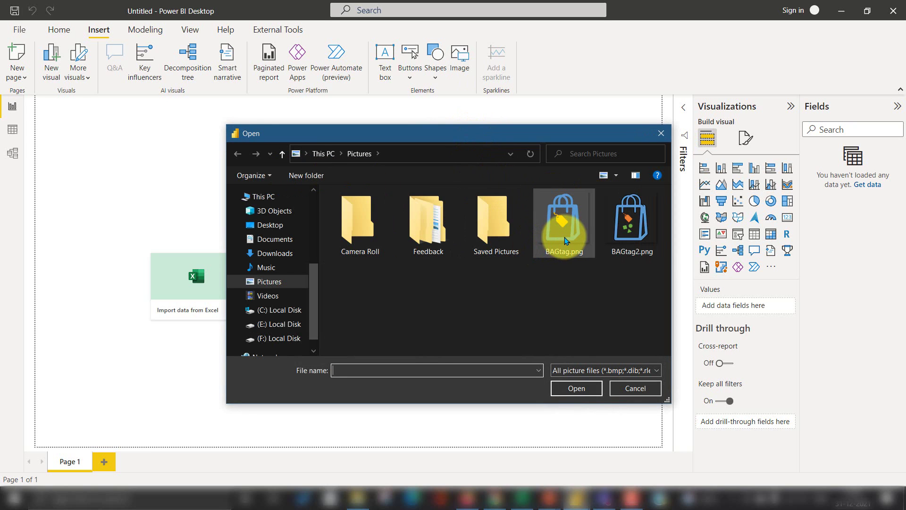
pyautogui.click(629, 222)
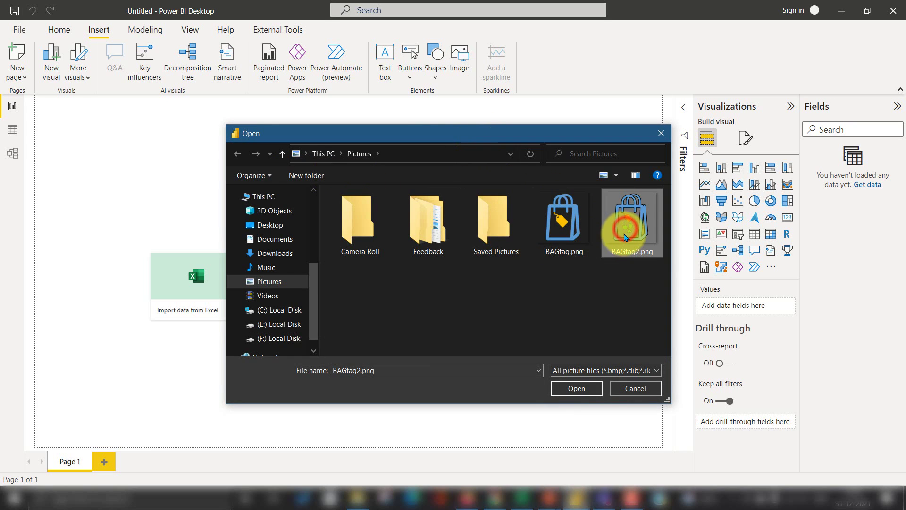
# Place the BAGtag2 image, resize it to nearly full page height and centre it
pyautogui.click(576, 388)
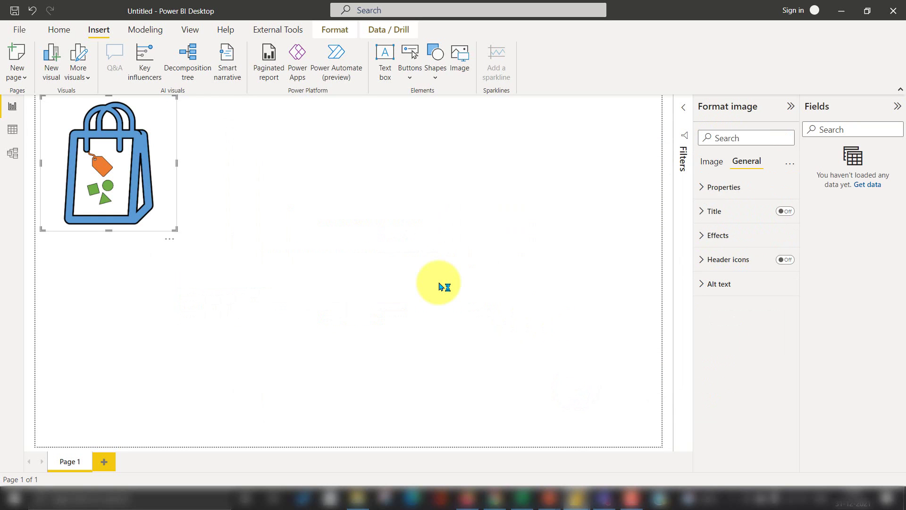
pyautogui.moveTo(176, 230); pyautogui.dragTo(97, 137)
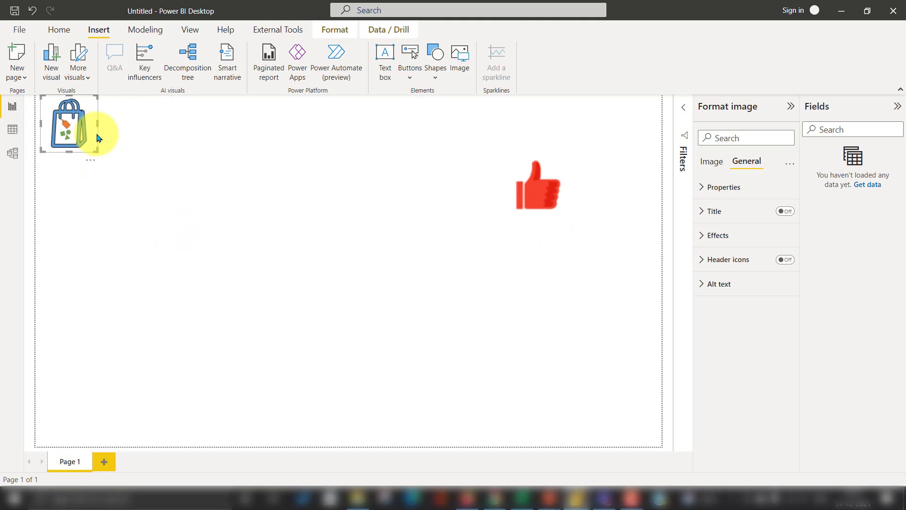
pyautogui.moveTo(71, 138); pyautogui.dragTo(133, 182)
pyautogui.moveTo(169, 228); pyautogui.dragTo(398, 394)
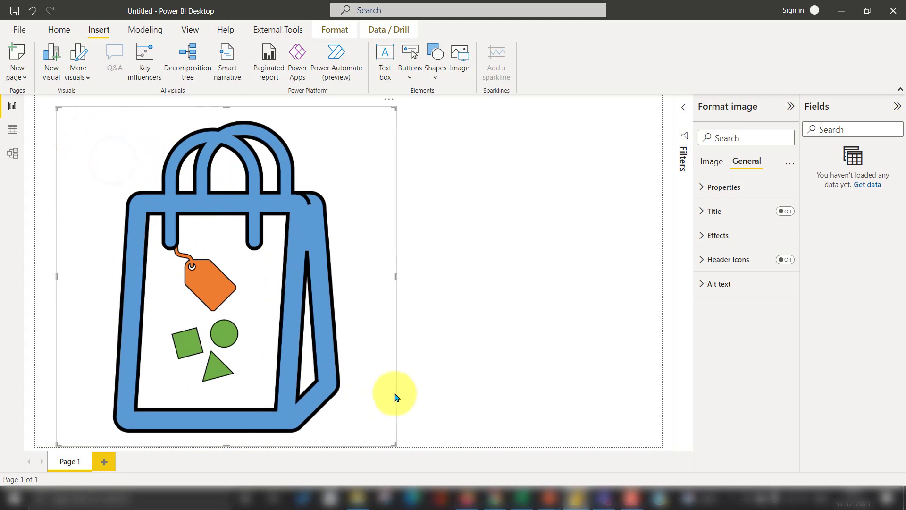
pyautogui.moveTo(288, 342); pyautogui.dragTo(399, 347)
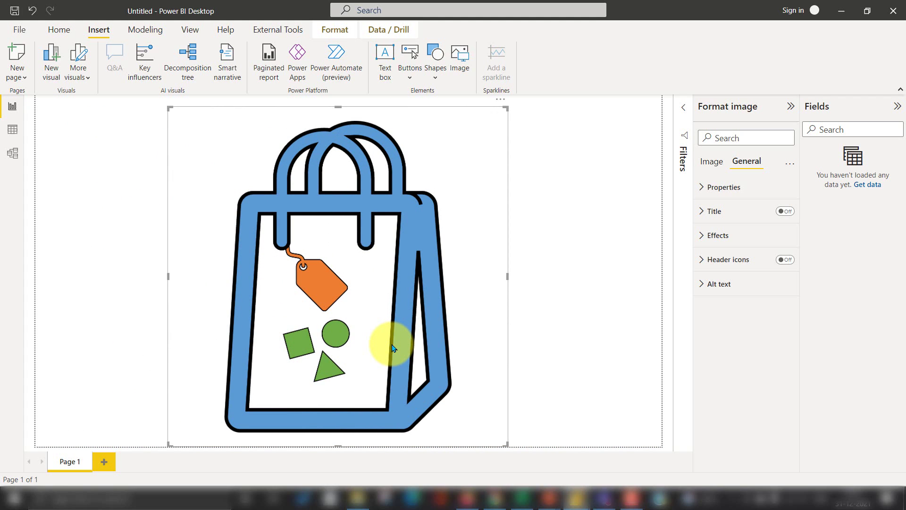
pyautogui.click(712, 162)
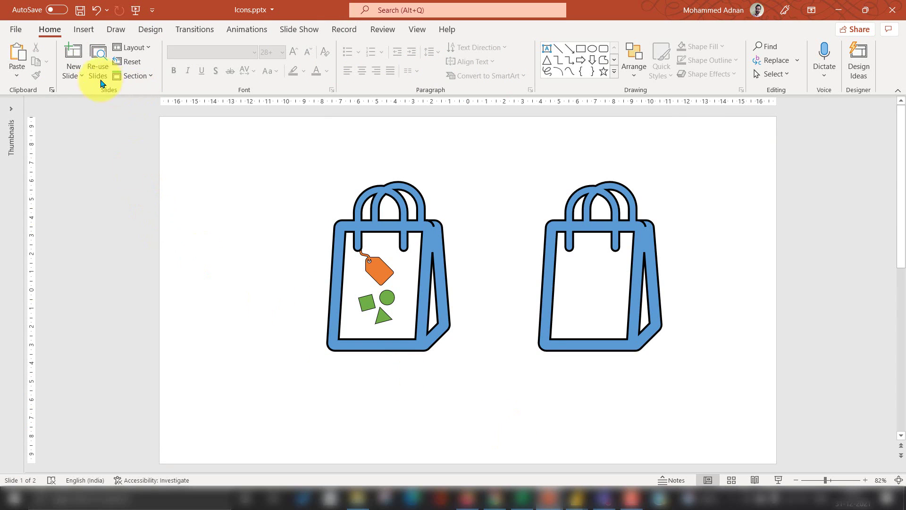
# Open PowerPoint's Icons gallery from the Insert tab
pyautogui.click(81, 29)
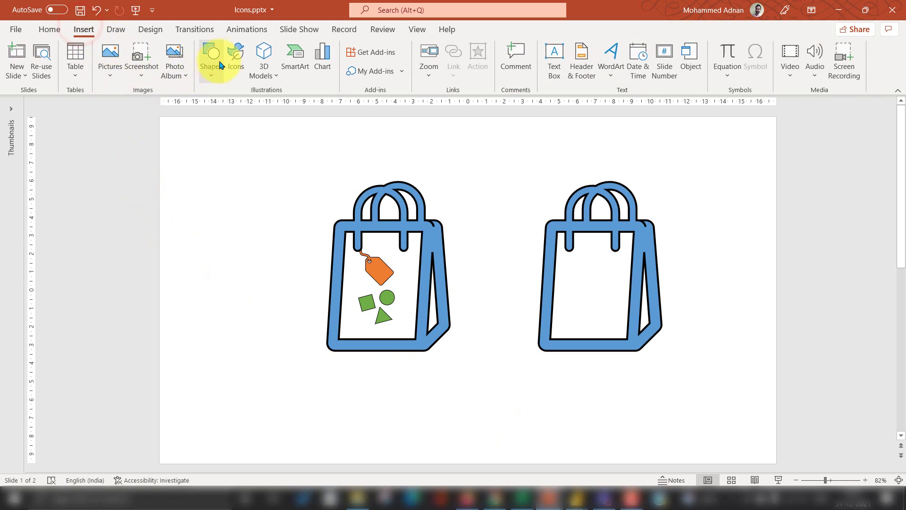
pyautogui.click(235, 58)
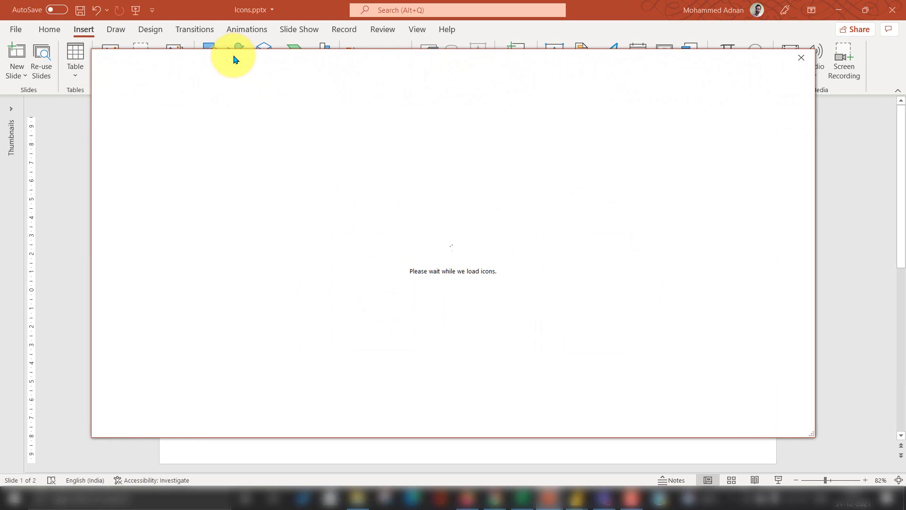